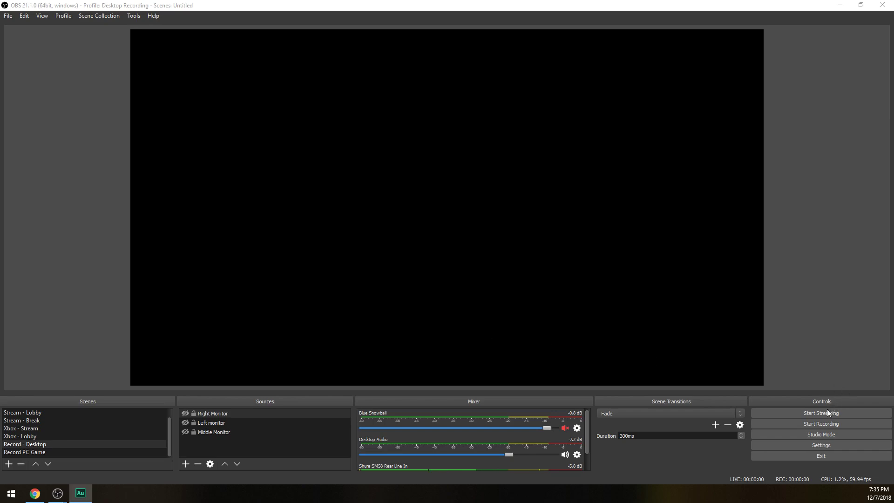
- Set the audio sample rate to 48 kHz and close the settings with OK
click(826, 445)
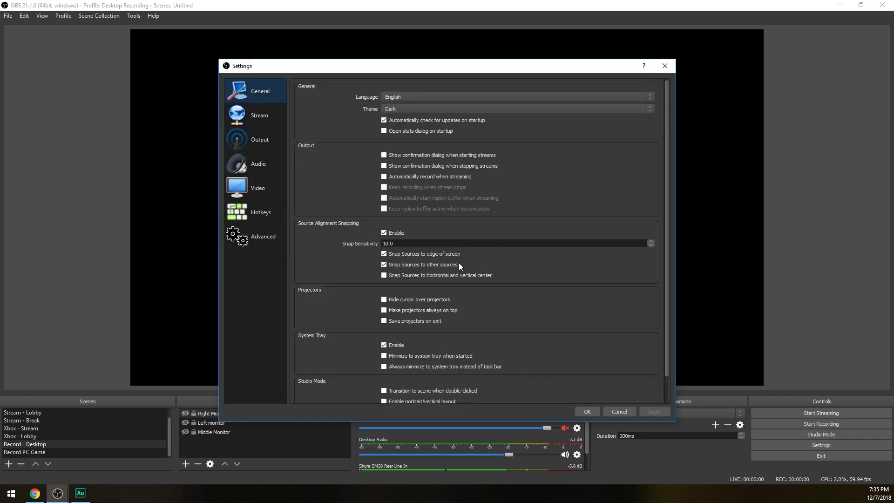
click(260, 162)
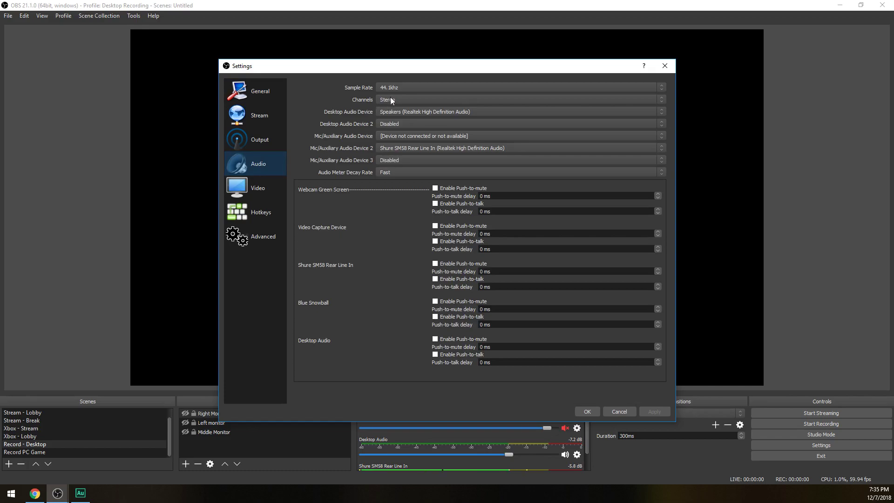
click(402, 88)
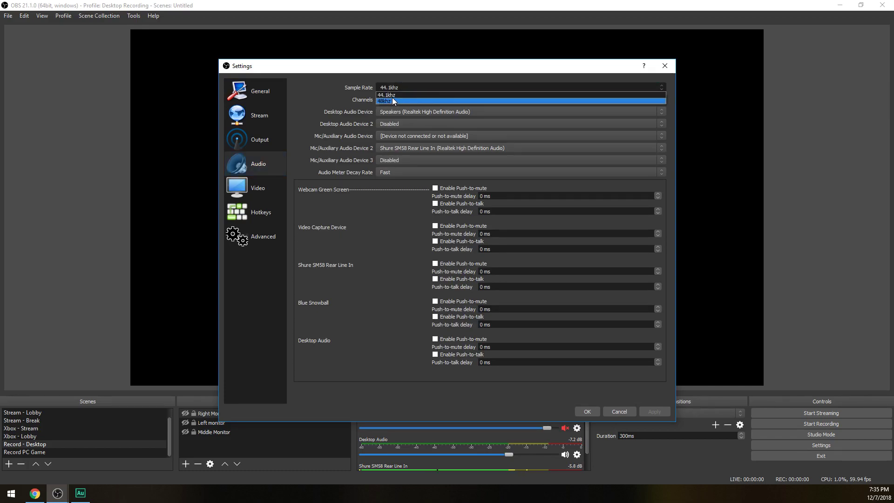
click(391, 101)
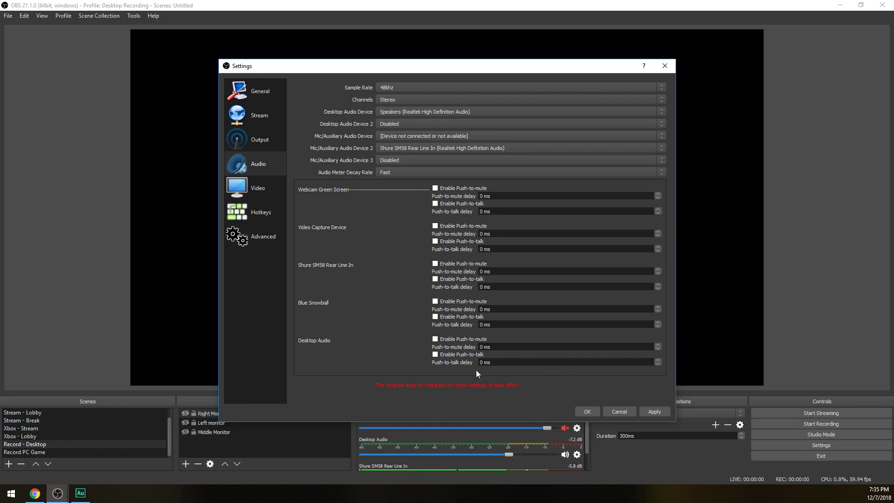
click(588, 410)
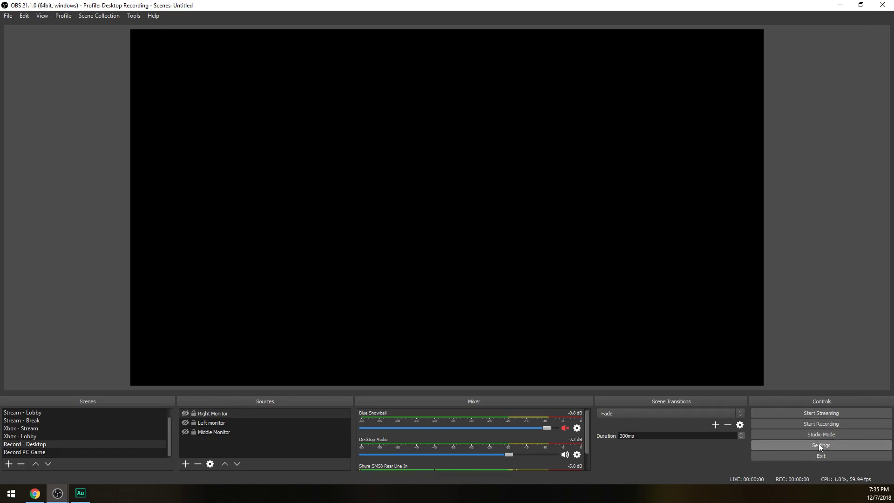
- Keep Streaming Services as the stream type, choose Mixer.com - FTL as the service, and apply
click(786, 441)
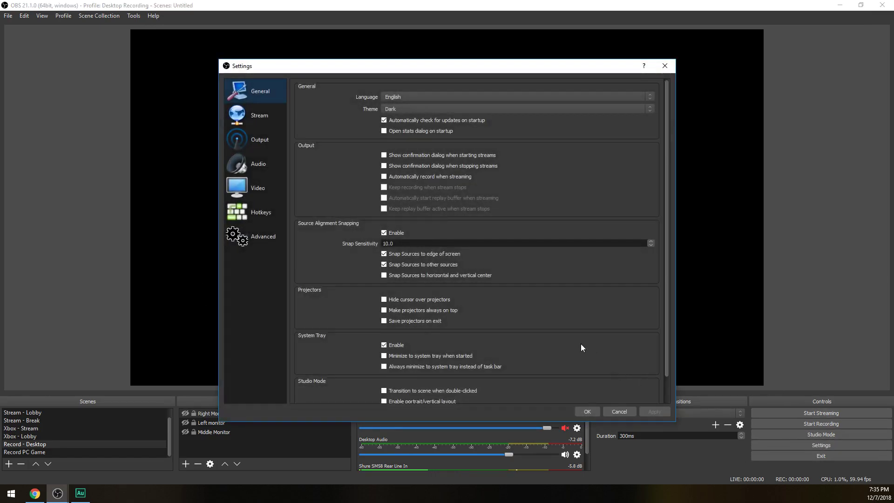
click(255, 116)
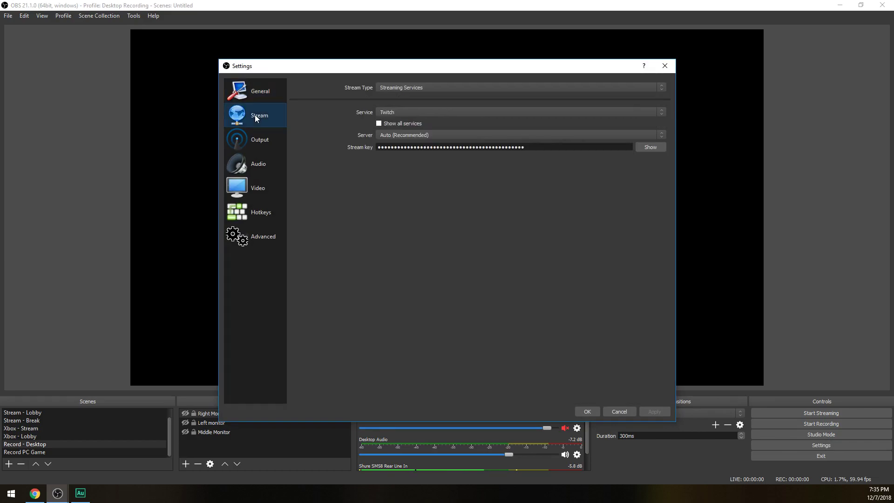
click(413, 89)
click(413, 94)
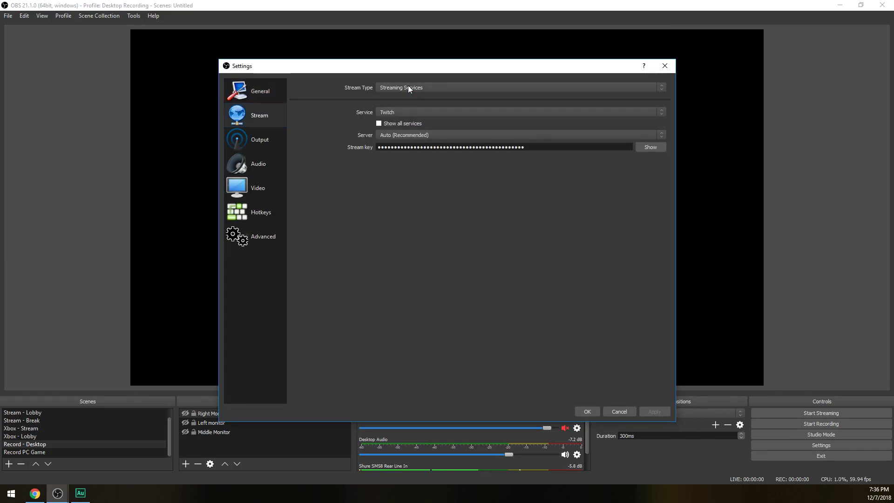
click(398, 114)
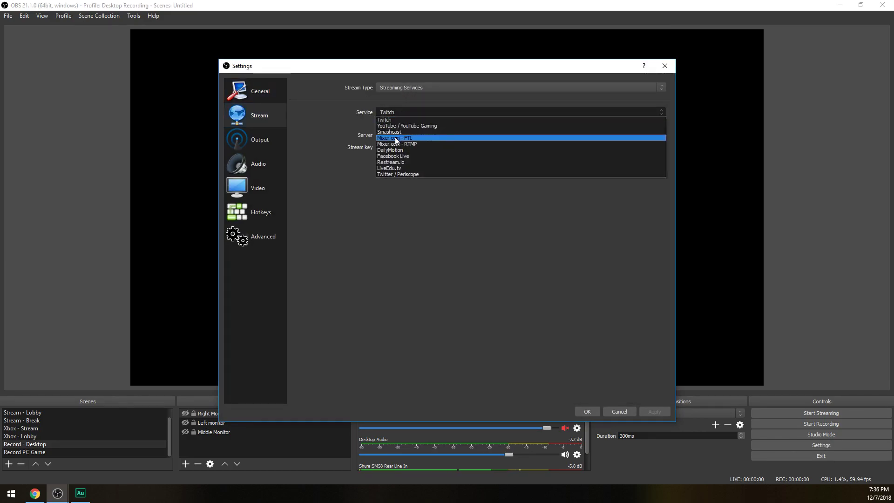
click(395, 138)
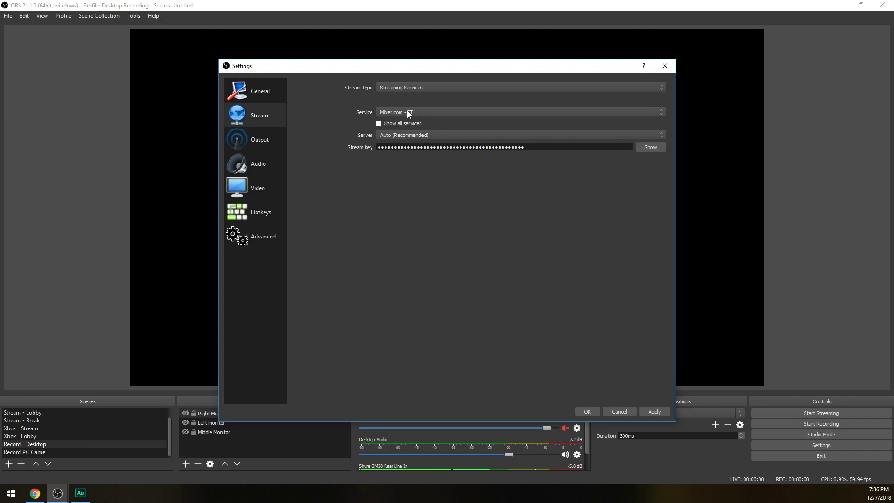
click(659, 411)
- On the Video page, scale the output to 1280x720 and keep the Bicubic downscale filter
click(266, 187)
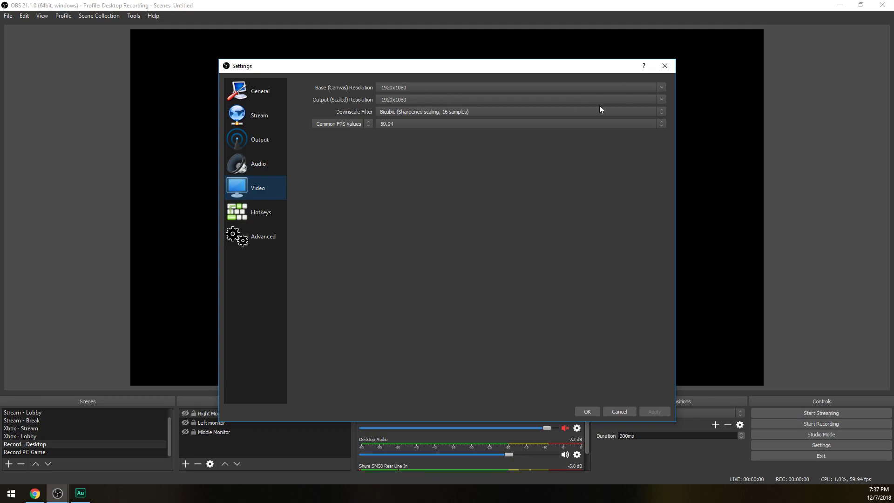
click(664, 99)
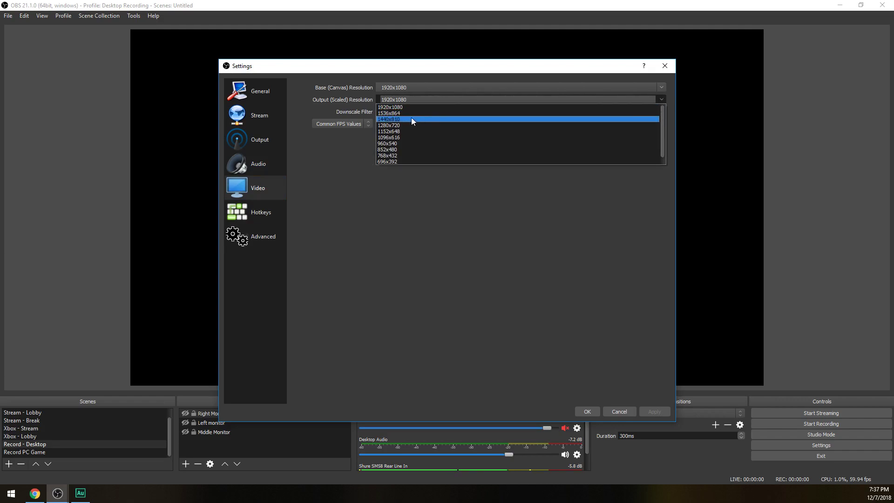
click(400, 126)
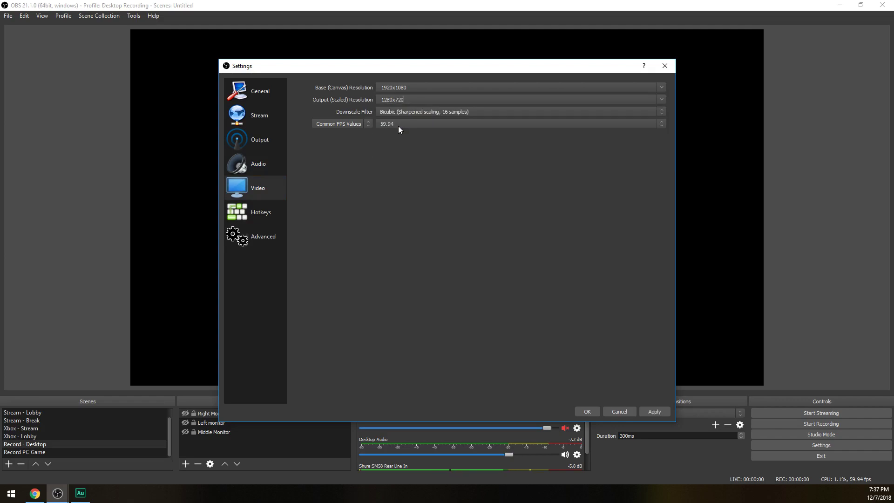
click(448, 110)
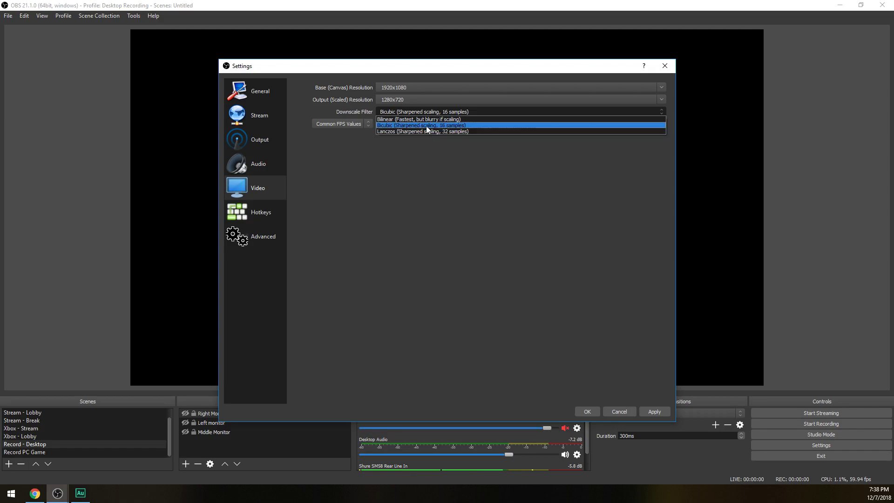
click(426, 127)
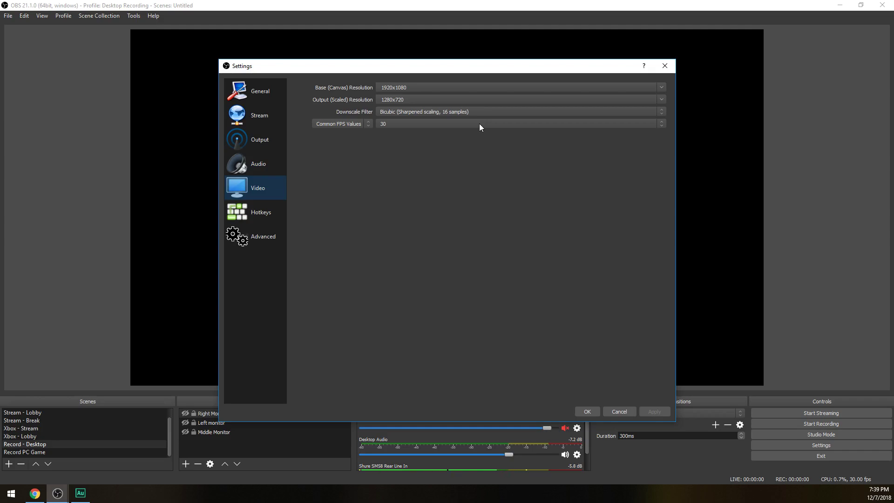
- Keep the common FPS value at 30
click(416, 124)
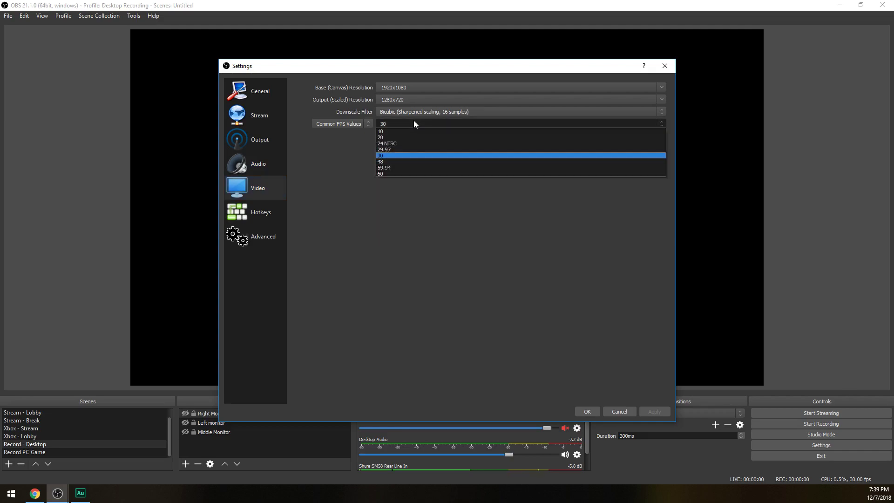
click(400, 206)
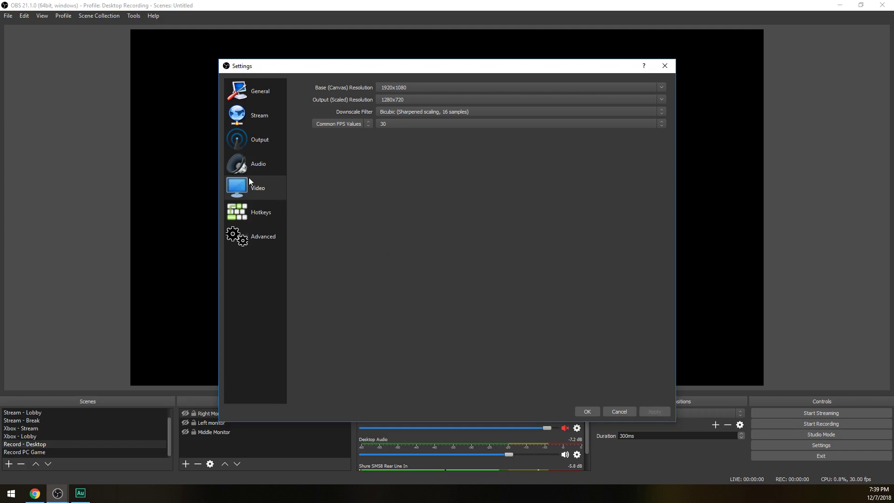
- Keep the Advanced output mode and switch the streaming encoder to AMD H264/AVC
click(269, 140)
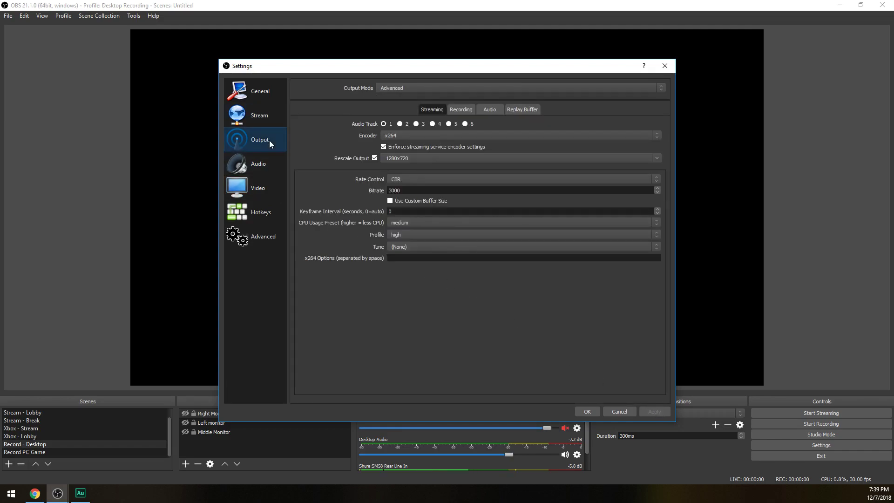
click(412, 87)
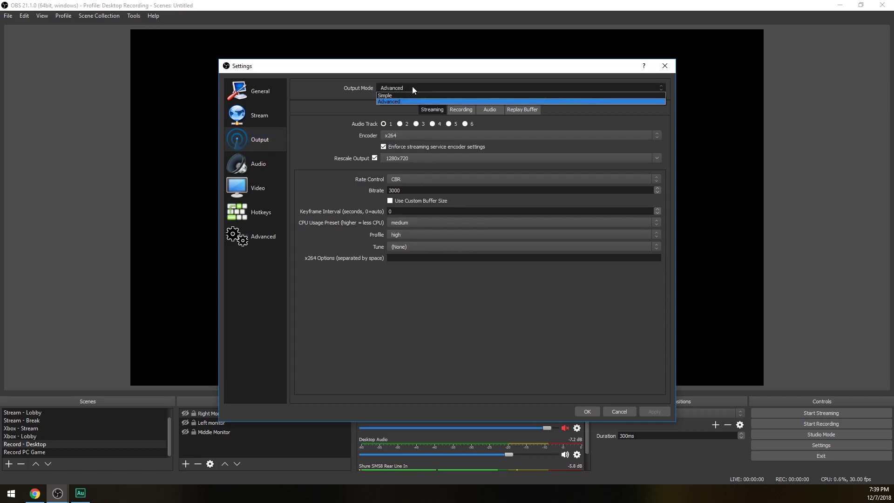
click(397, 102)
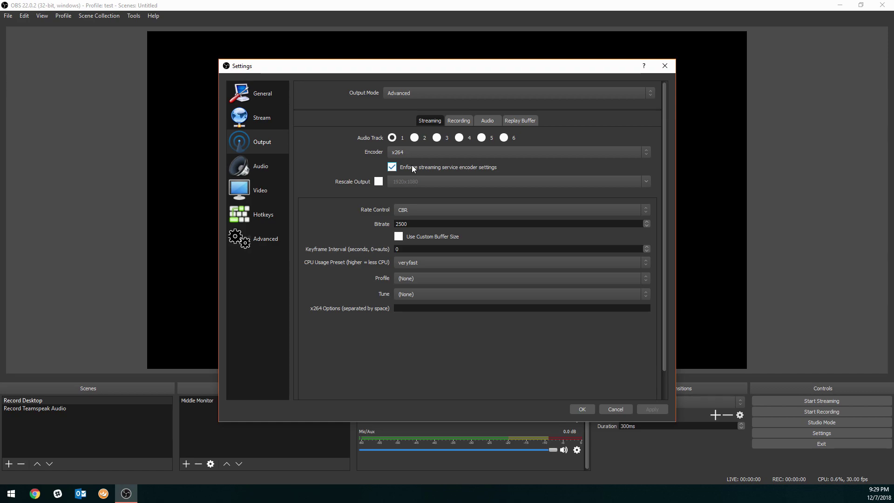
click(411, 154)
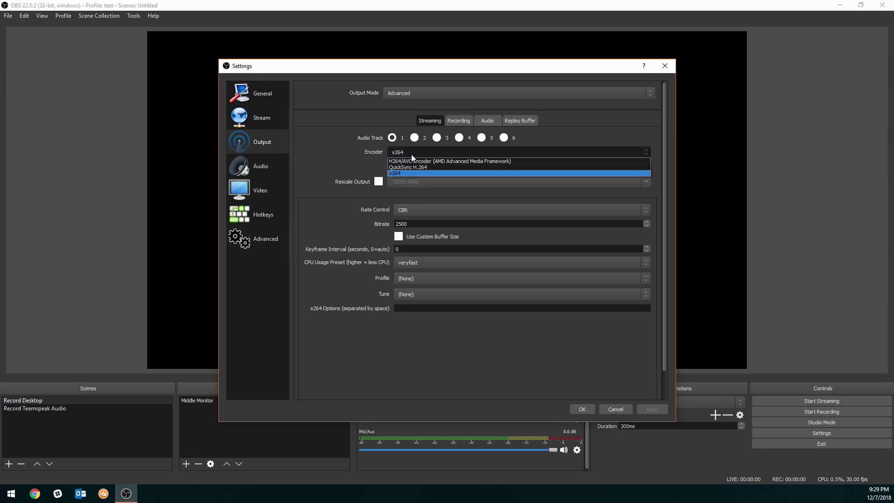
click(442, 161)
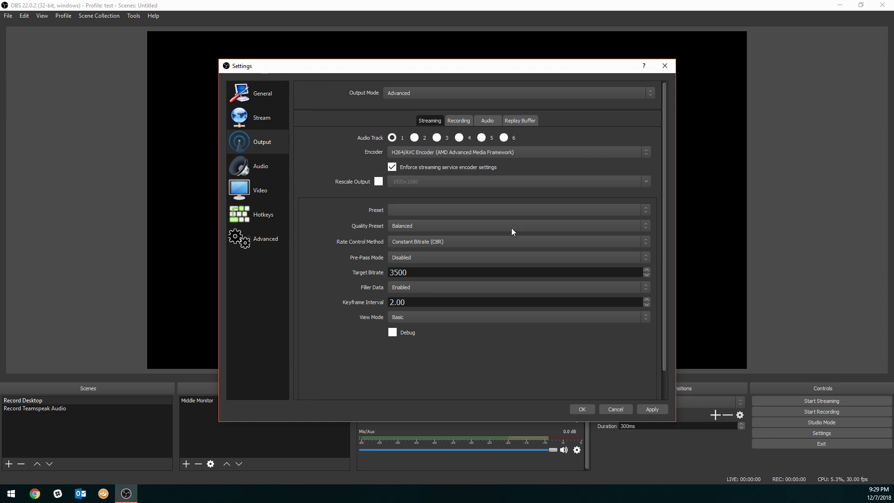
- Rescale the streaming output to 1280x720 and choose the High Quality encoder preset
click(380, 181)
click(646, 182)
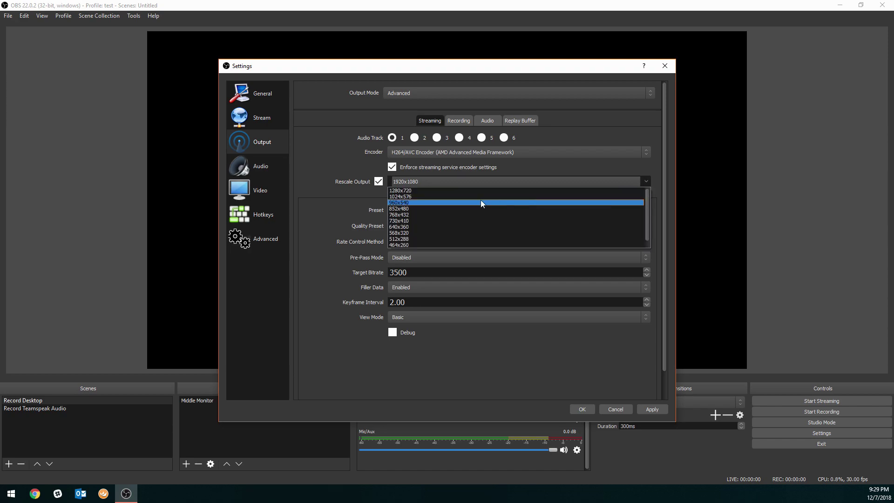
click(412, 190)
click(421, 209)
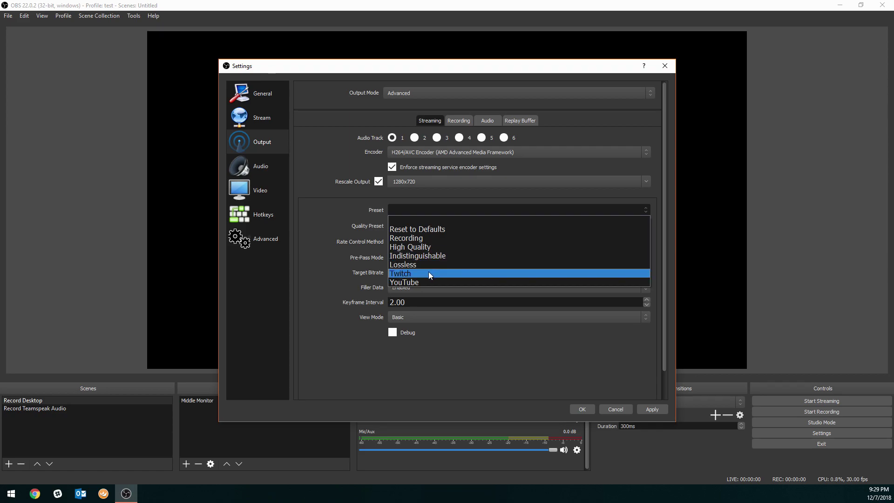
click(415, 249)
- Keep the Balanced quality preset, set keyframe interval to 1, and switch view mode to Master
click(418, 226)
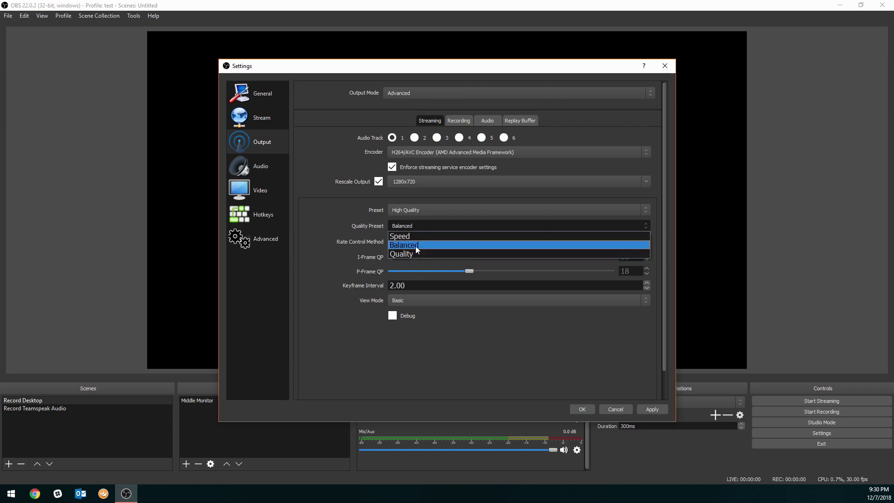
click(416, 246)
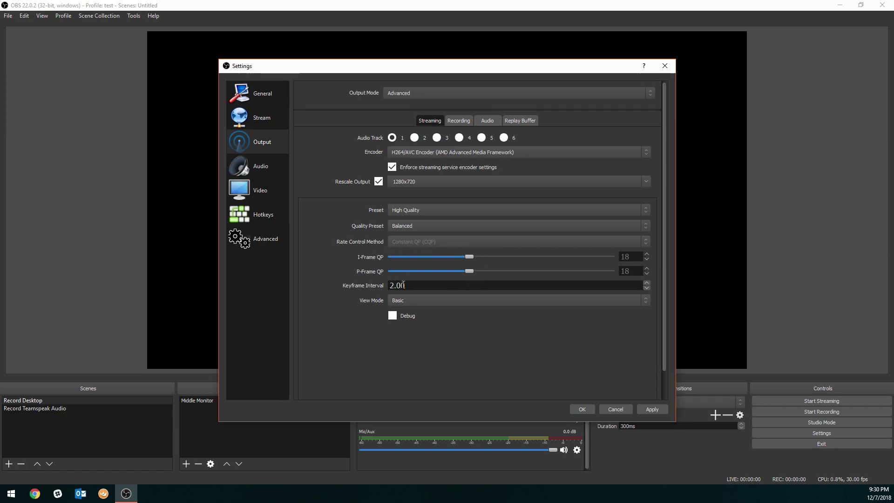
drag(410, 285, 350, 285)
text(1)
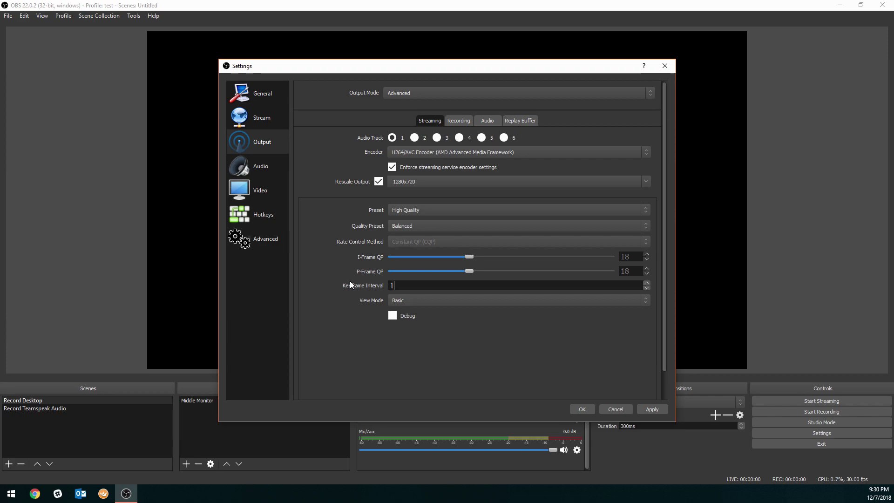
click(407, 301)
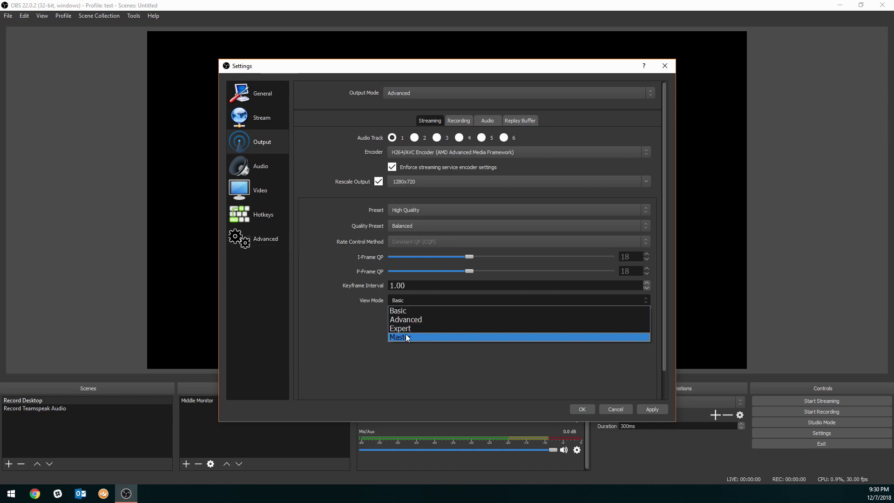
click(406, 336)
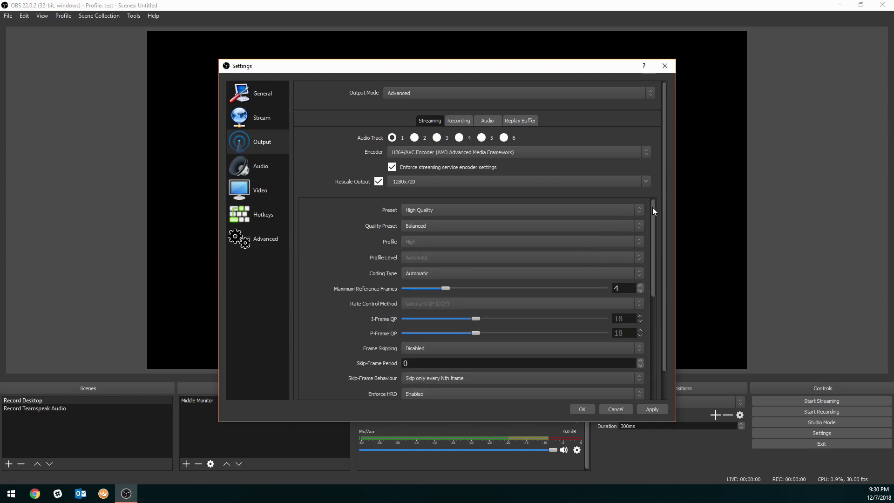
- Return the encoder view mode to Basic and go back to the Video settings page
mouse_move(652, 208)
mouse_down()
mouse_move(632, 332)
mouse_move(656, 207)
mouse_up()
scroll(400, 326, down, 5)
click(411, 365)
click(411, 371)
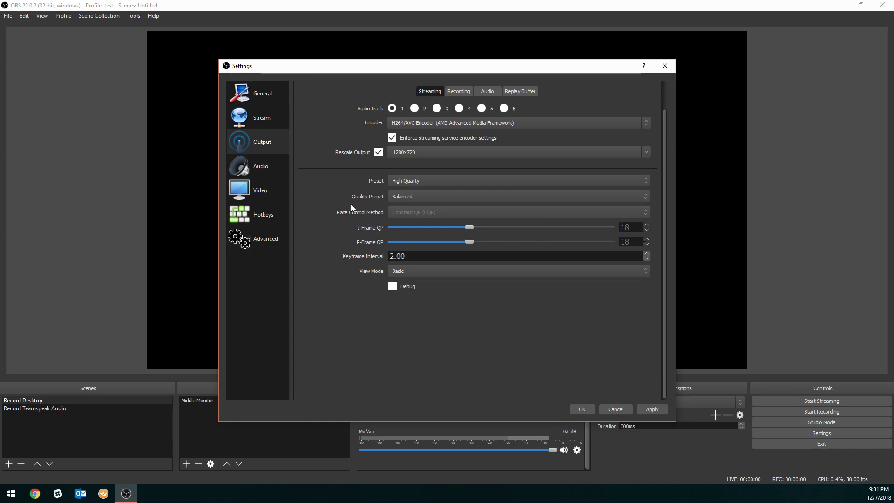
click(260, 189)
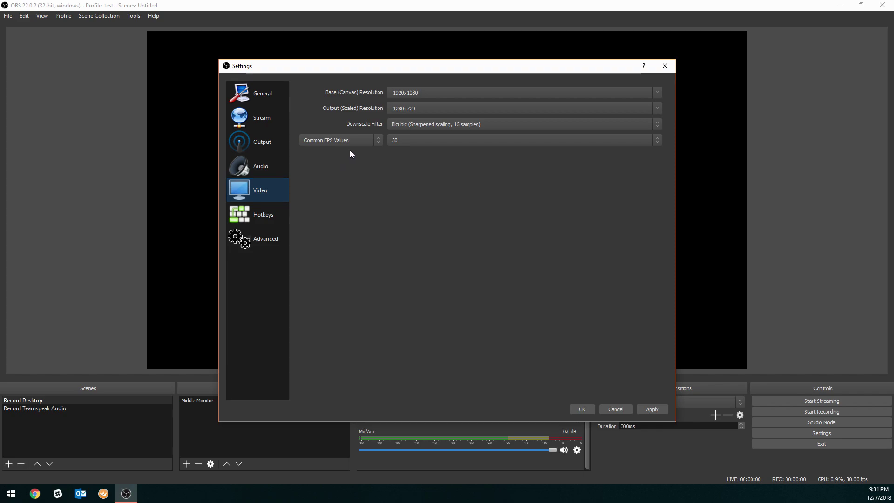
- Apply a 1920x1080 output resolution at 60 FPS, then return to the Output settings
click(657, 108)
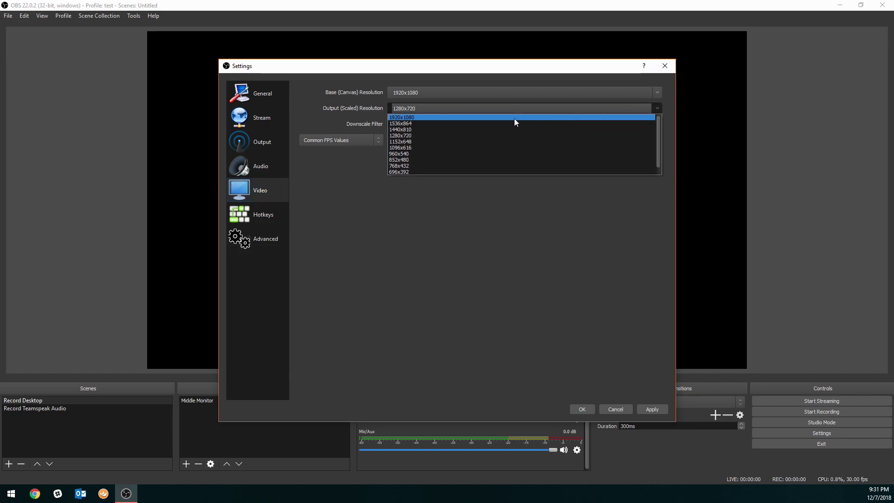
click(398, 116)
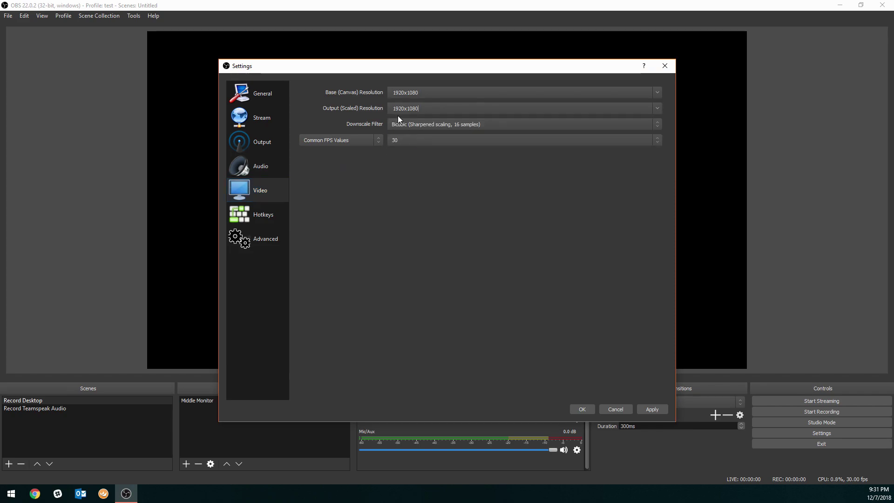
click(416, 140)
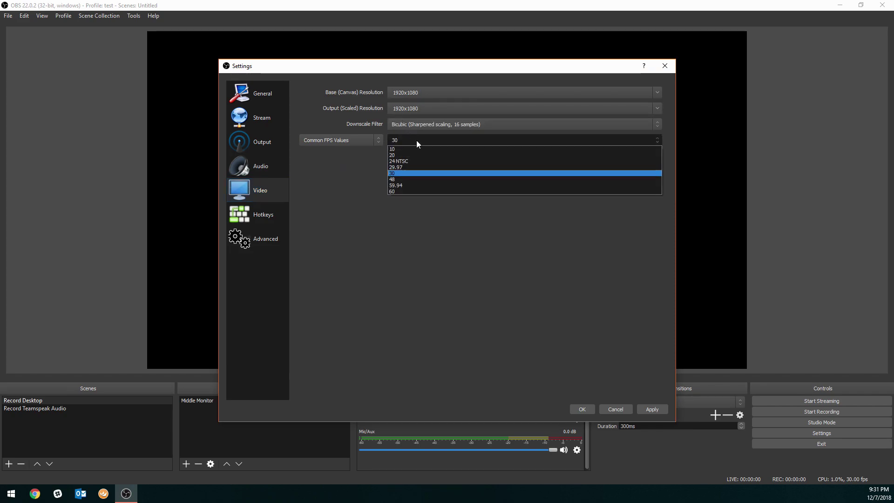
click(412, 192)
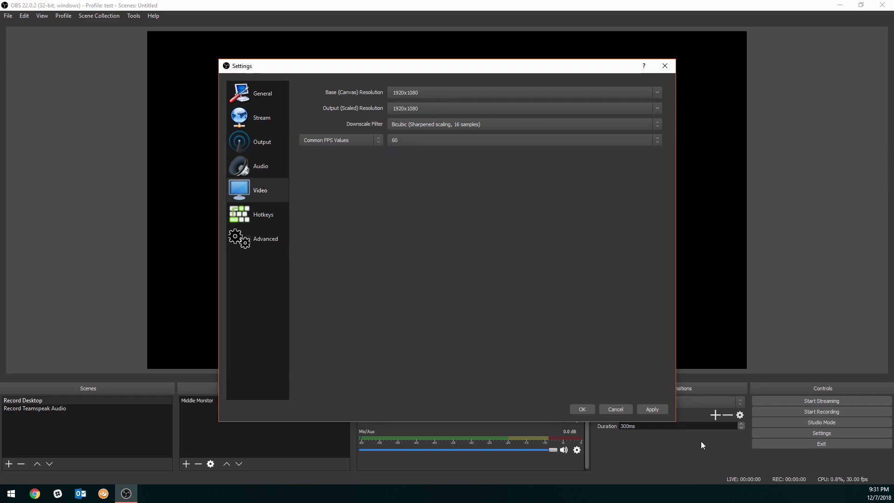
click(649, 409)
click(270, 148)
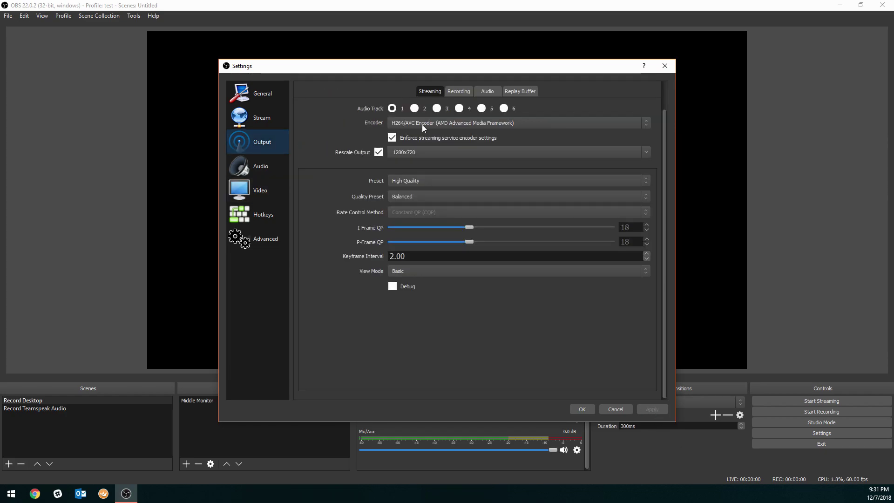
- Turn off rescaling, keep the High Quality preset, use the Quality quality preset with keyframe interval 1, and apply
click(379, 152)
click(417, 183)
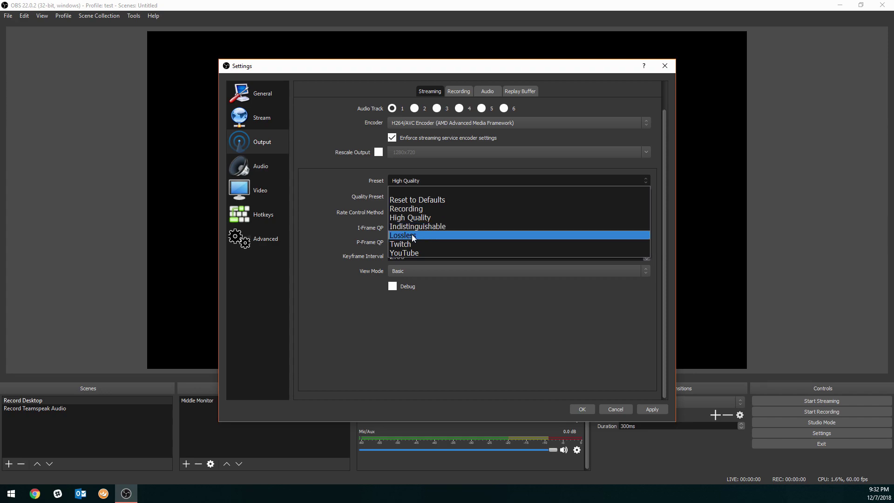
click(411, 219)
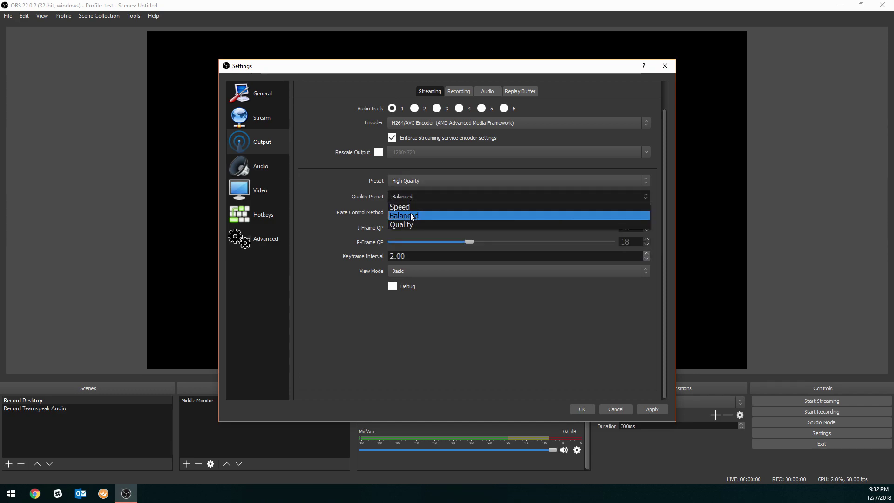
click(404, 224)
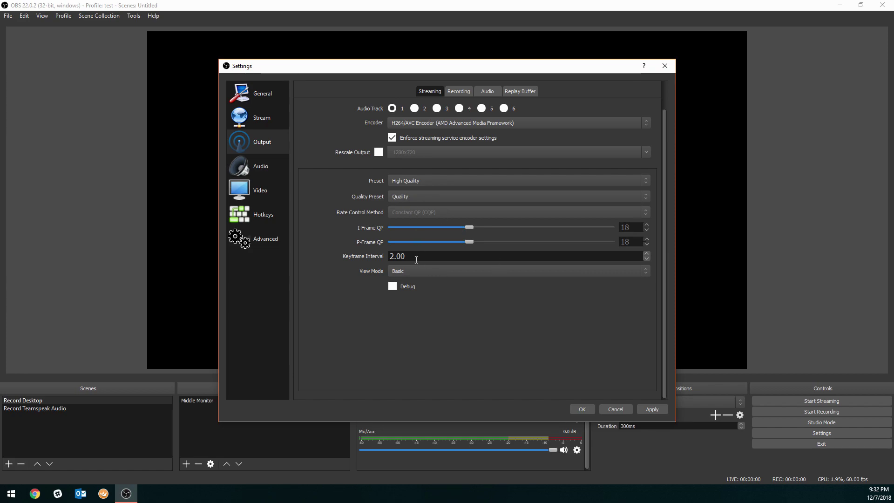
drag(417, 260, 335, 257)
text(1)
click(648, 411)
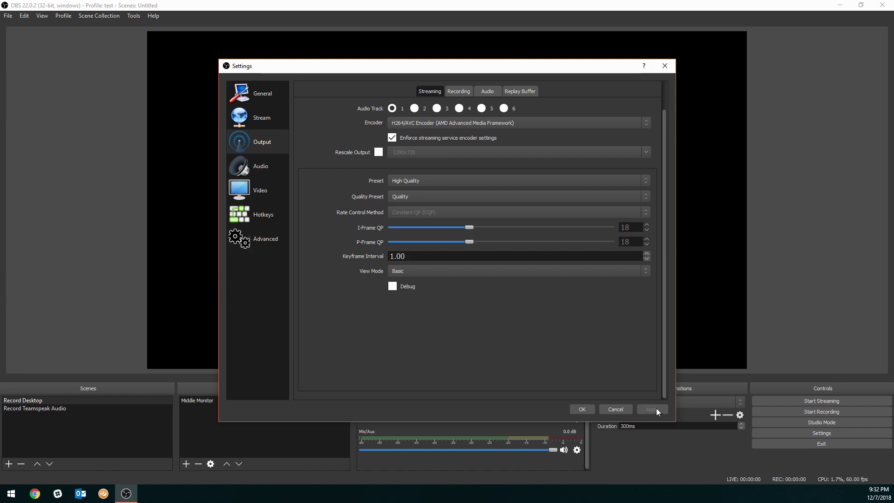